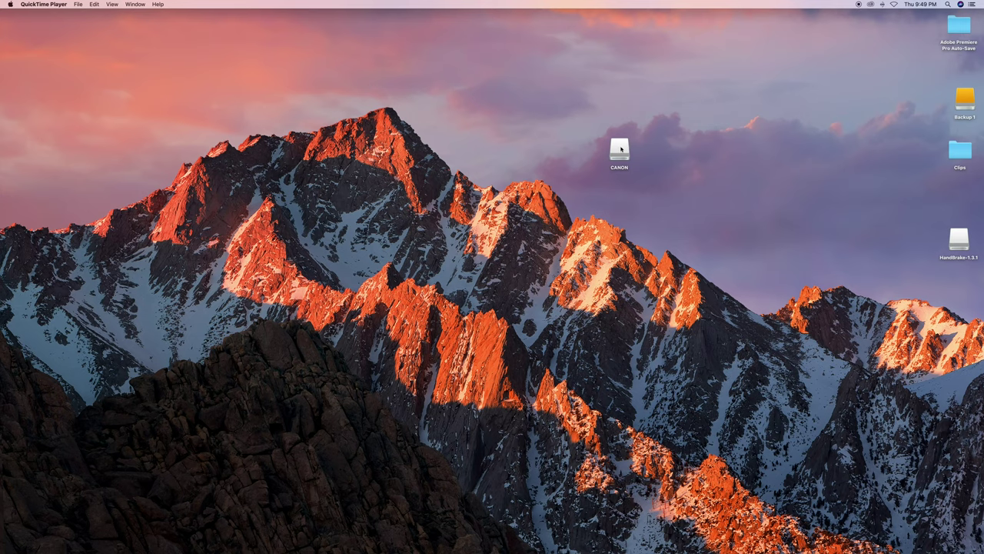
Open CANON > PRIVATE > AVCHD to view the card's 18 recorded clips.
double_click(620, 148)
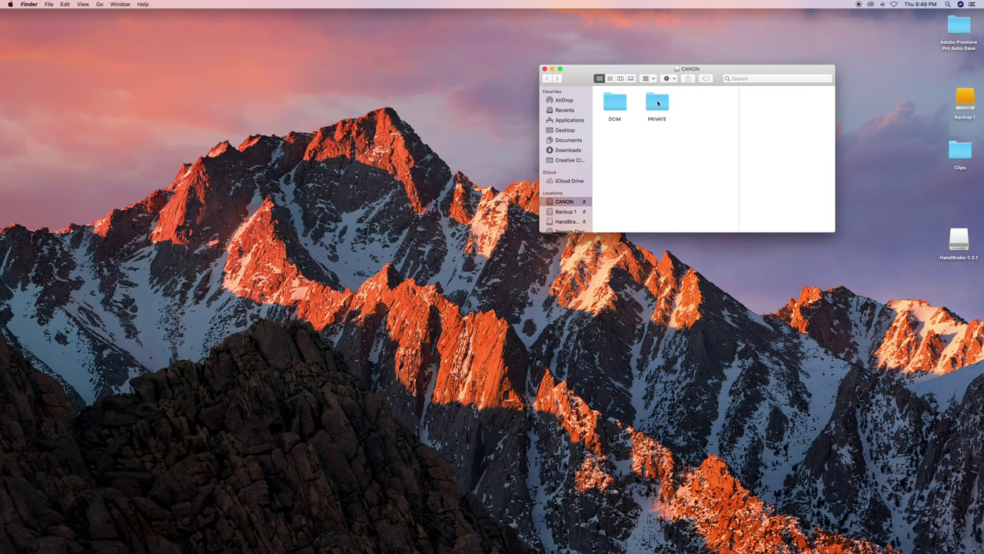
double_click(658, 103)
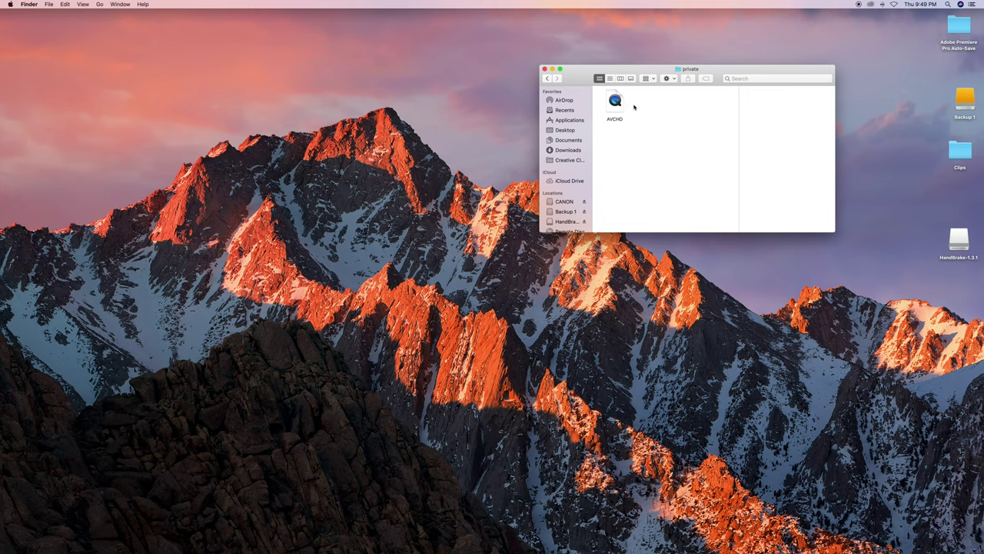
double_click(618, 107)
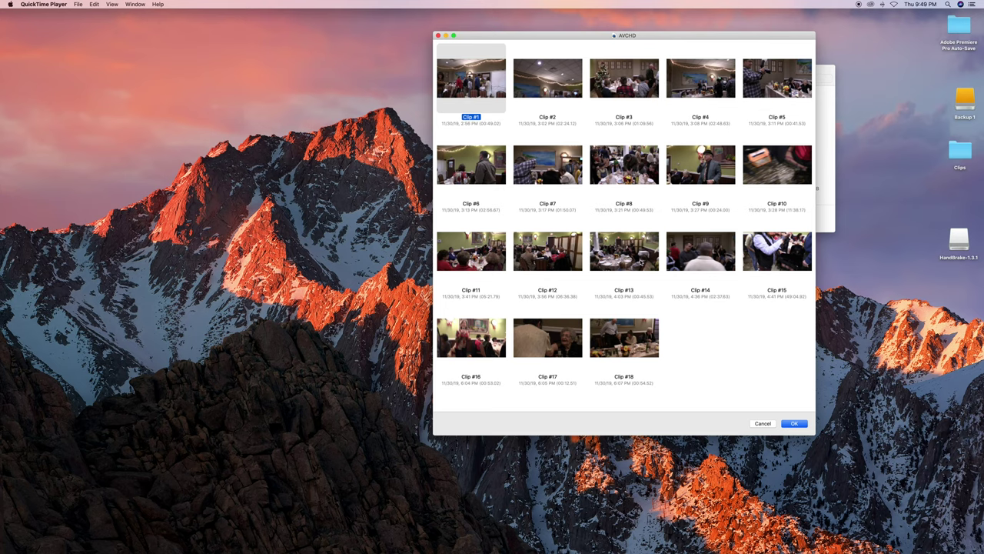
Dismiss the clip chooser and reveal the AVCHD package's contents in Finder.
left_click(763, 426)
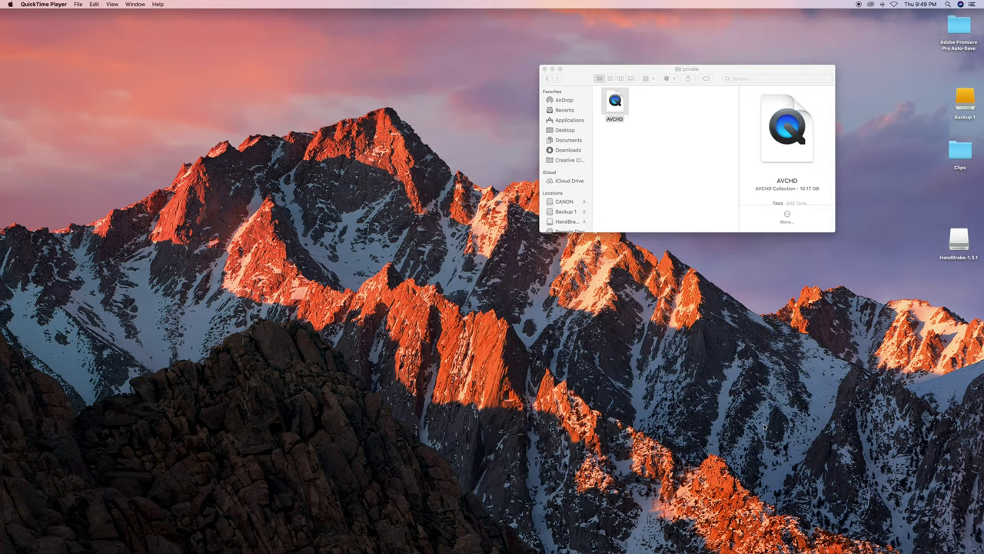
left_click(656, 143)
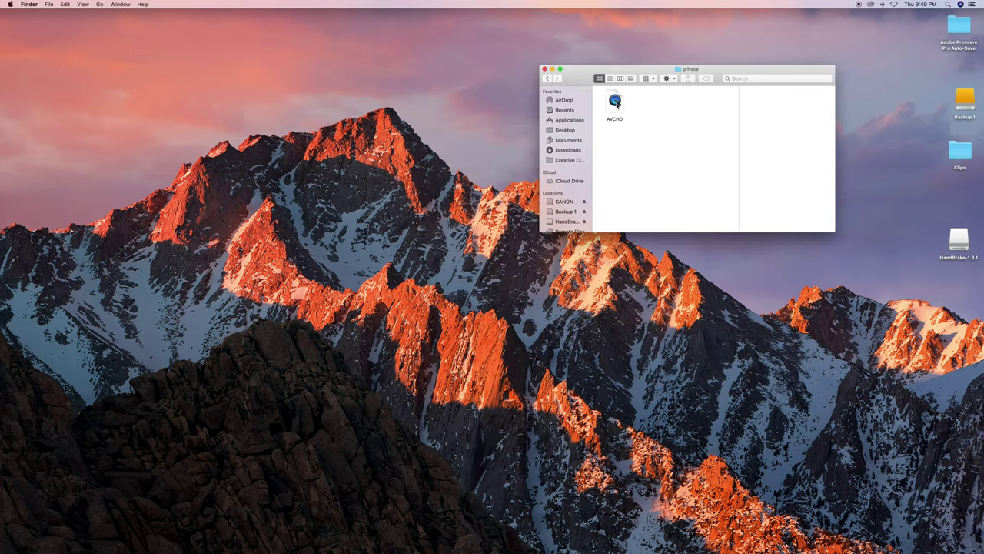
left_click(615, 102)
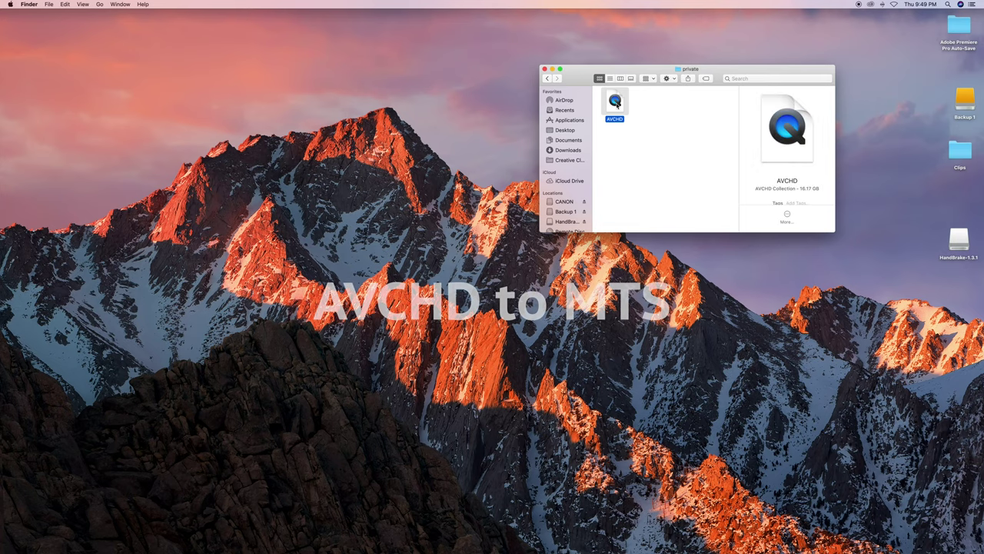
left_click(675, 80)
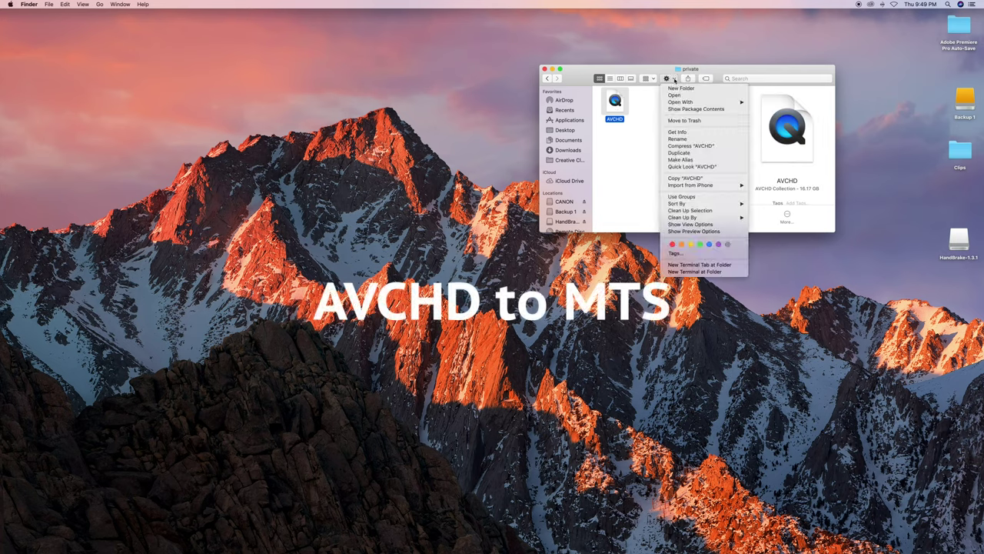
left_click(682, 110)
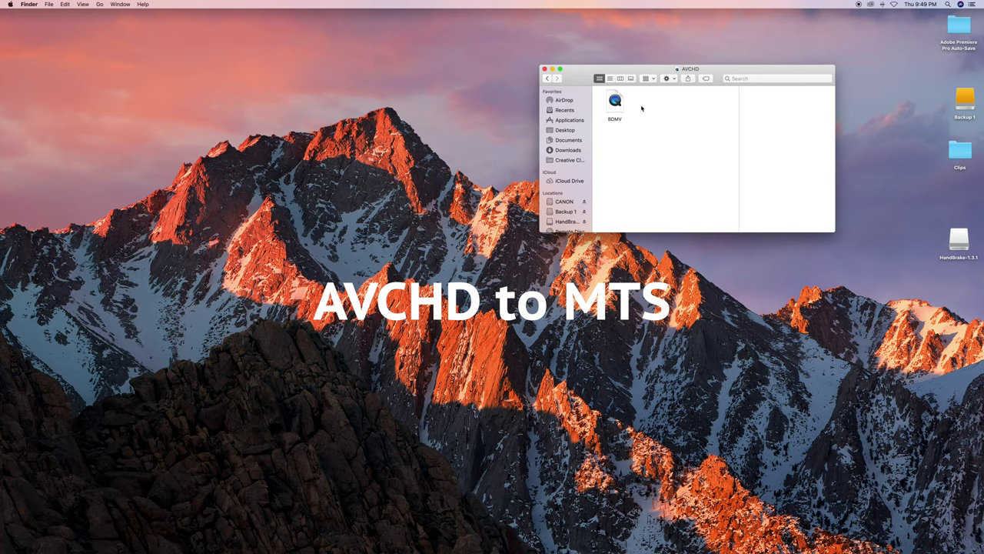
Reveal the BDMV package's contents and enter its STREAM folder.
left_click(617, 103)
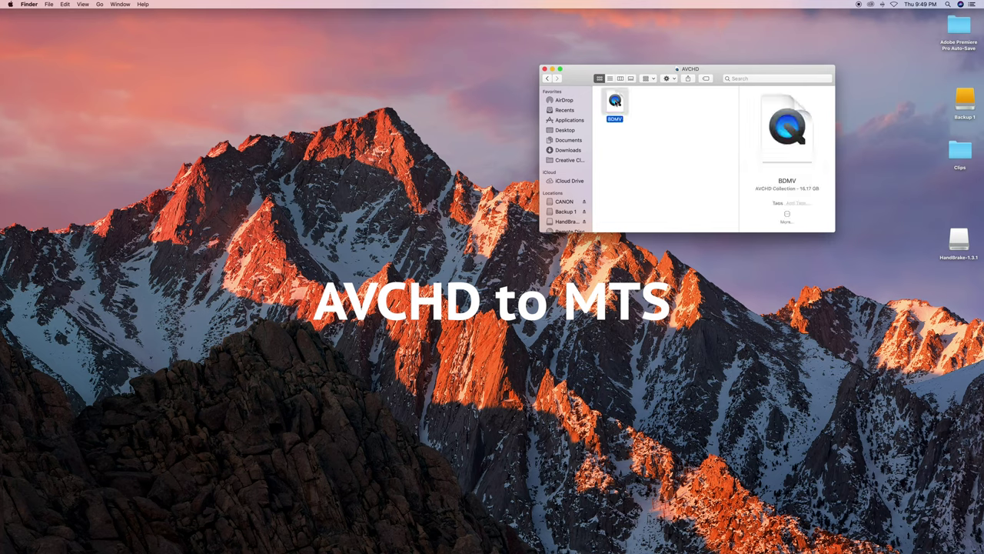
left_click(670, 79)
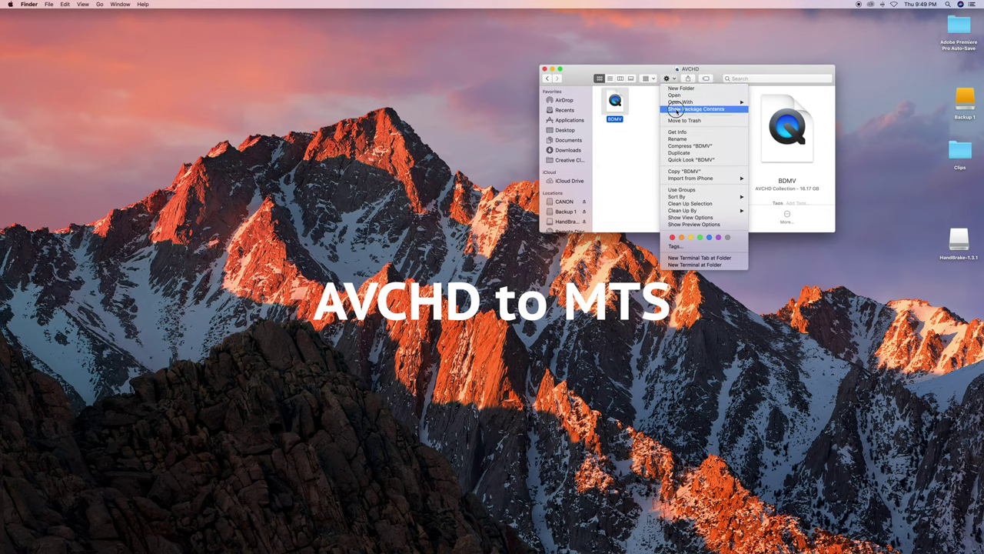
left_click(676, 110)
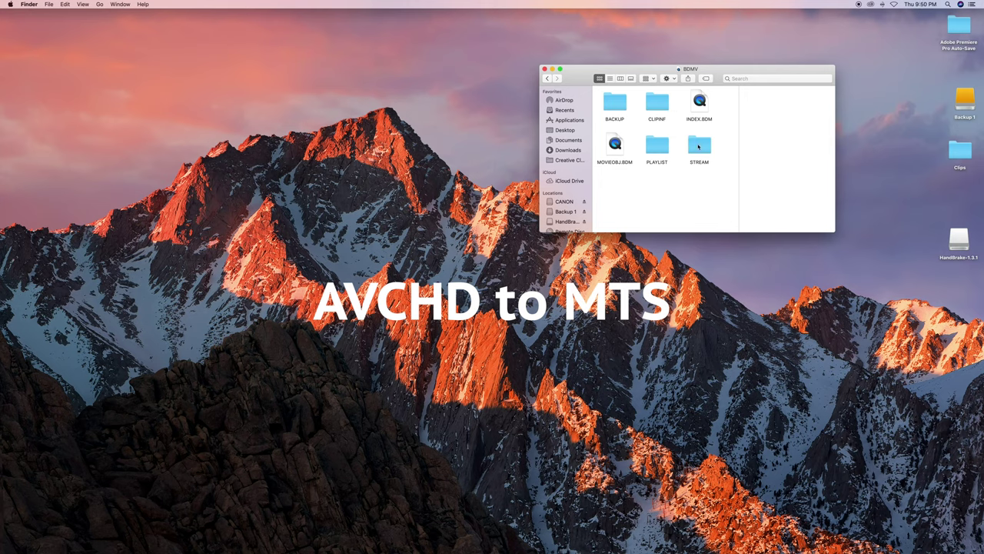
double_click(698, 146)
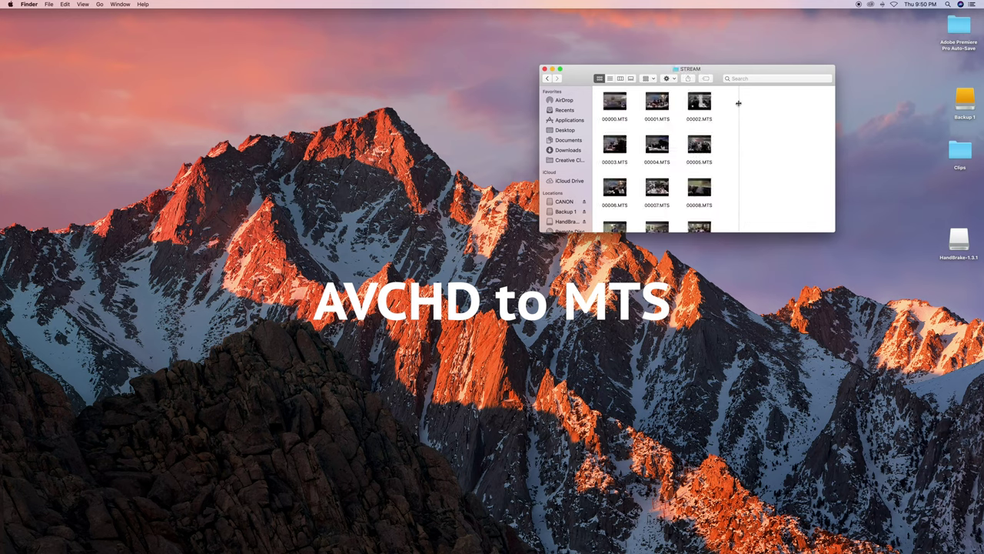
Scroll through the raw .MTS clip files in the STREAM folder.
scroll(721, 147, "down", 2)
scroll(721, 147, "down", 2)
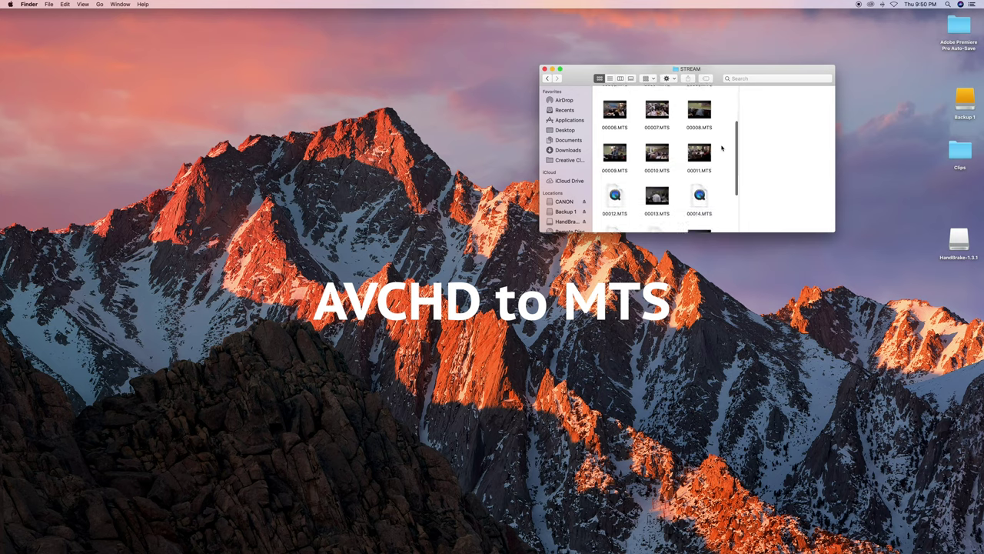
scroll(721, 146, "up", 3)
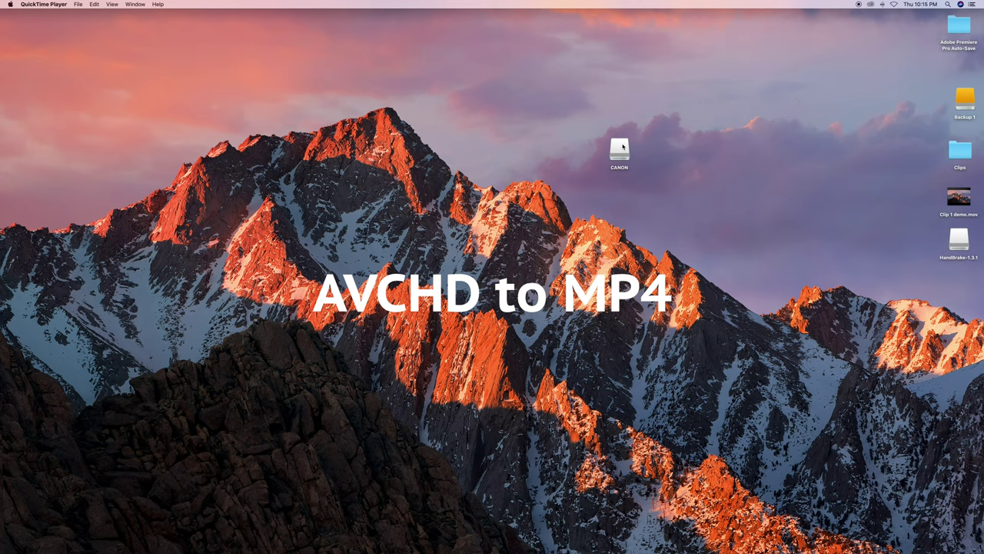
Reopen the CANON card in Finder and launch HandBrake from the Dock.
left_click(615, 154)
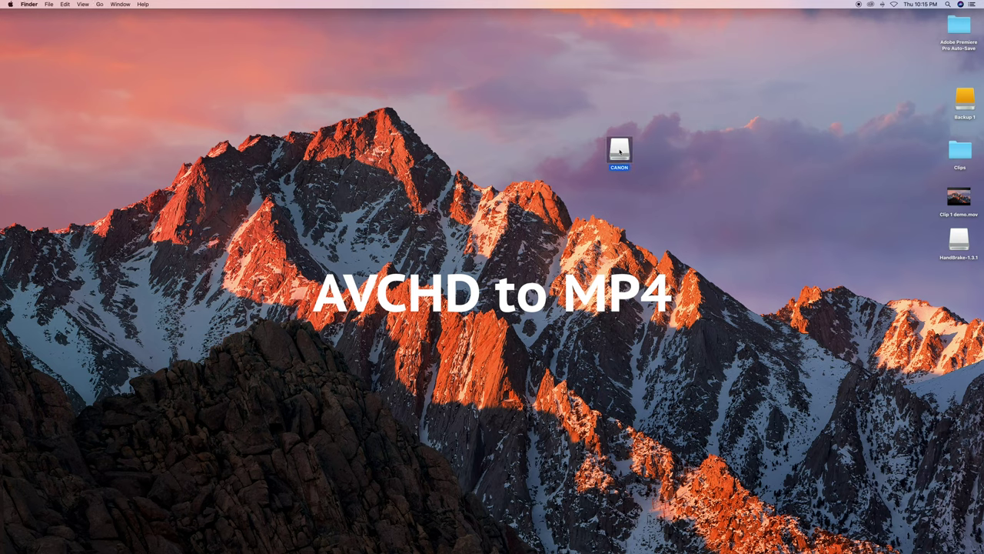
double_click(618, 153)
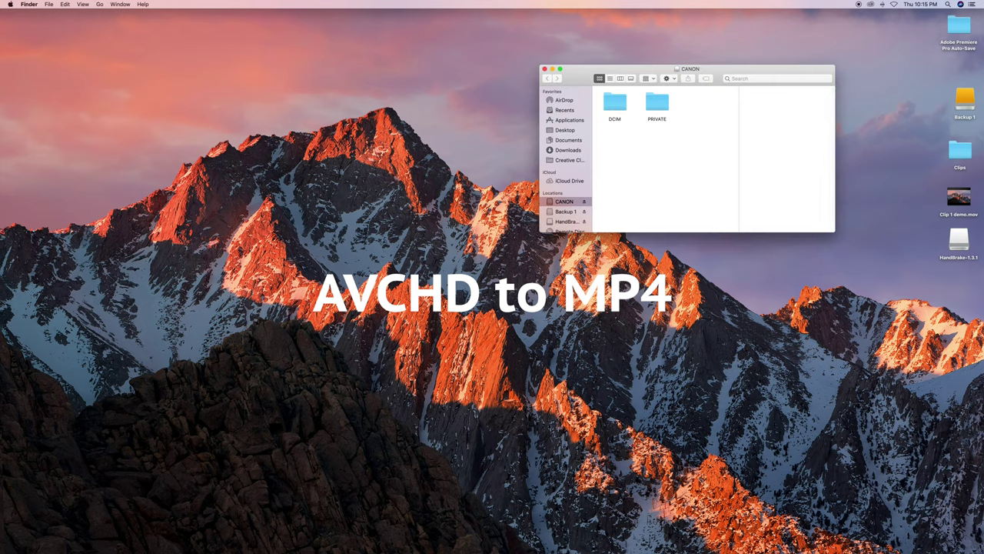
left_click(554, 542)
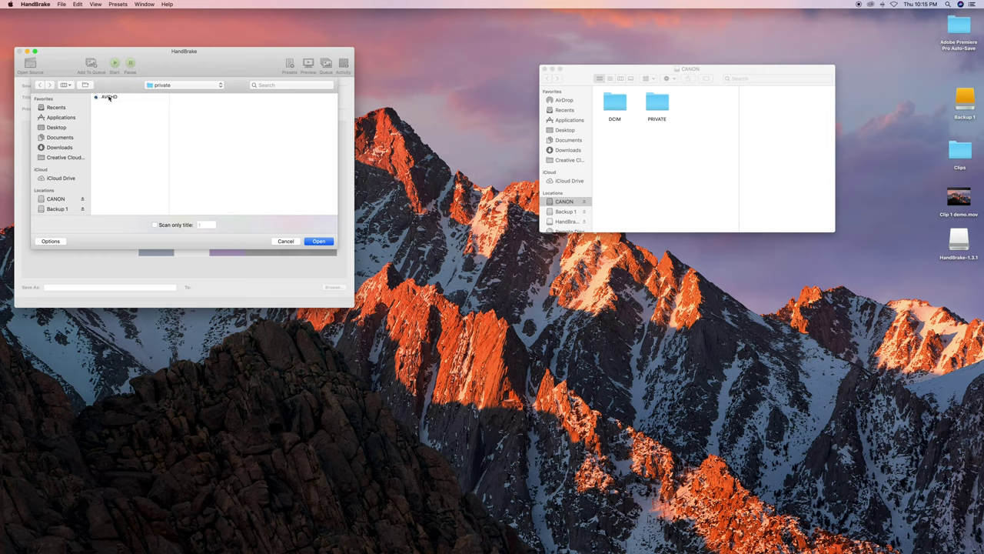
Load the AVCHD collection as source and encode it to AVCHD.m4v on the Desktop.
left_click(110, 97)
left_click(318, 240)
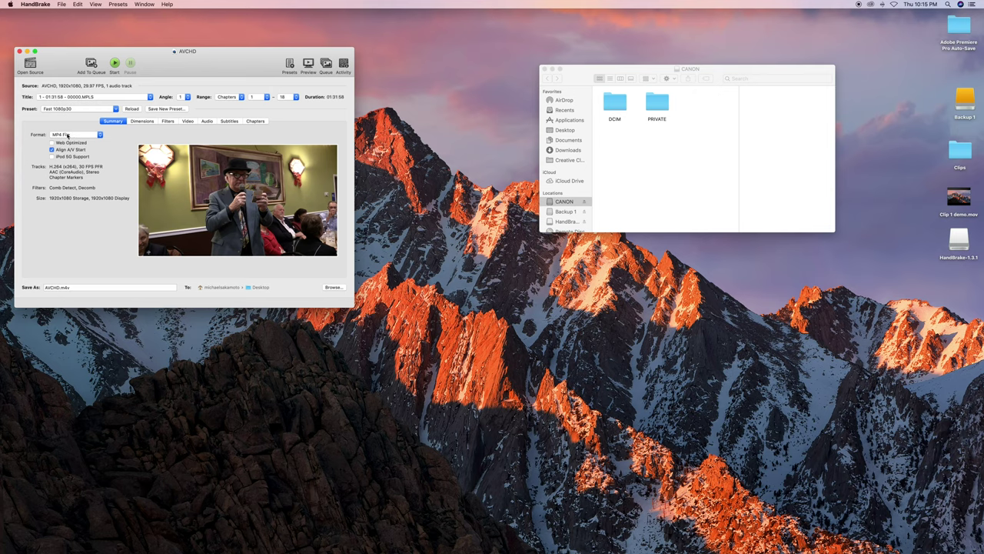
mouse_move(76, 135)
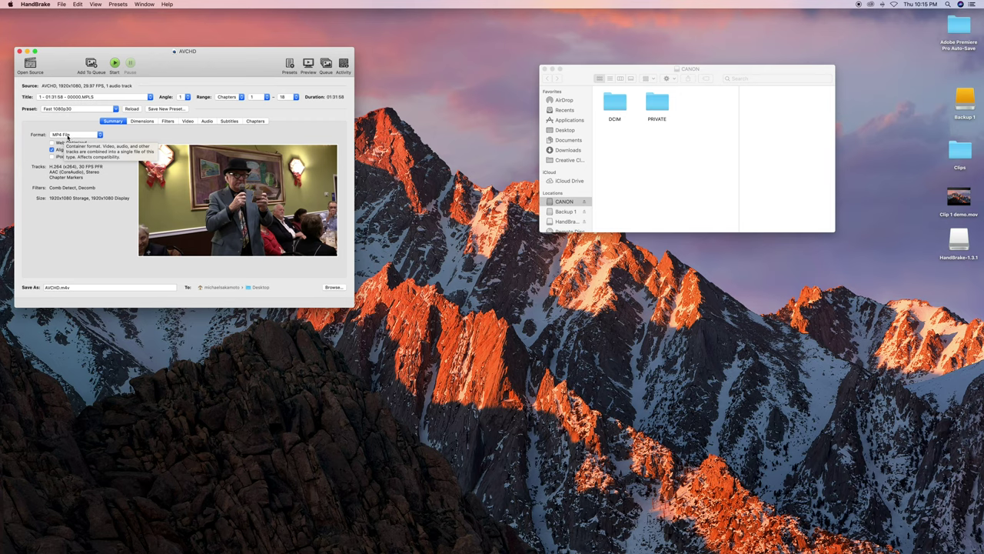
left_click(115, 63)
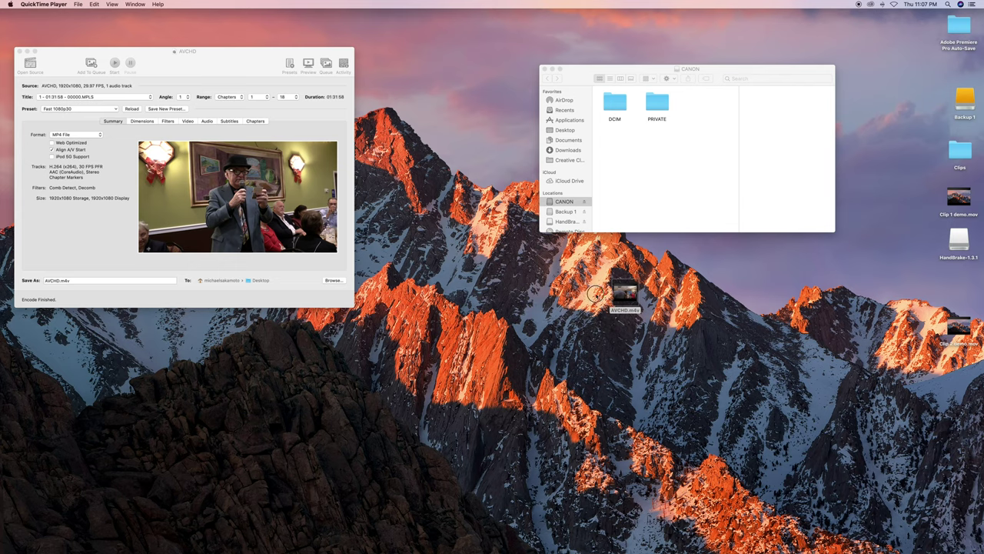
left_click(624, 292)
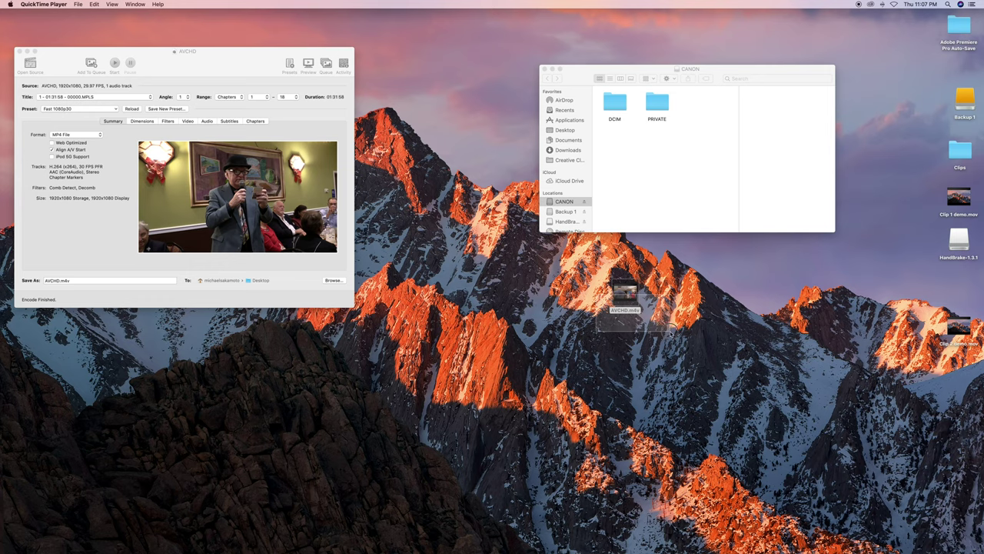
left_click(624, 296)
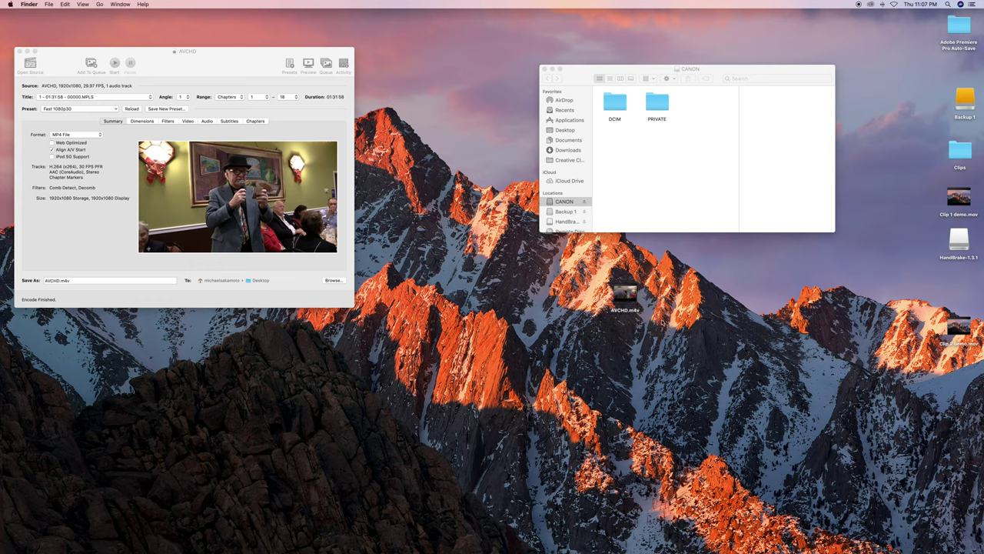